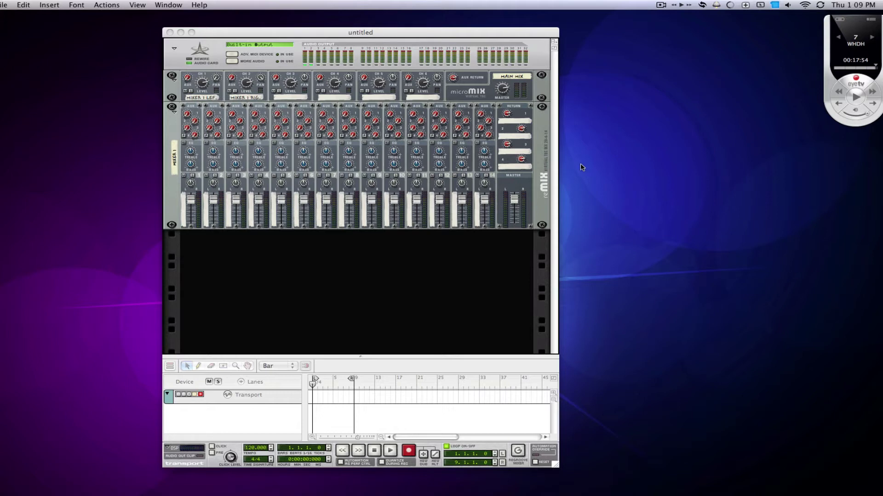
# - Bring the rack forward and select the 14-channel main mixer, dismissing its options menu
pyautogui.click(482, 83)
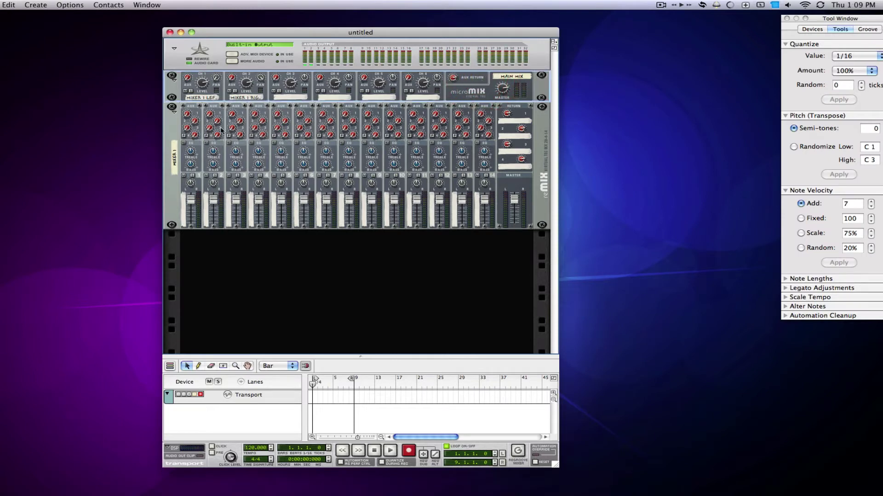
pyautogui.click(178, 135)
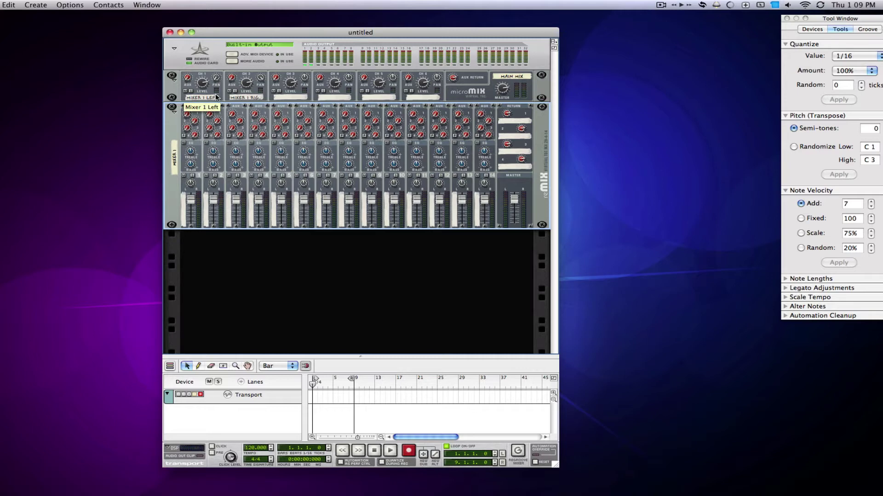
pyautogui.click(178, 94)
pyautogui.click(171, 93)
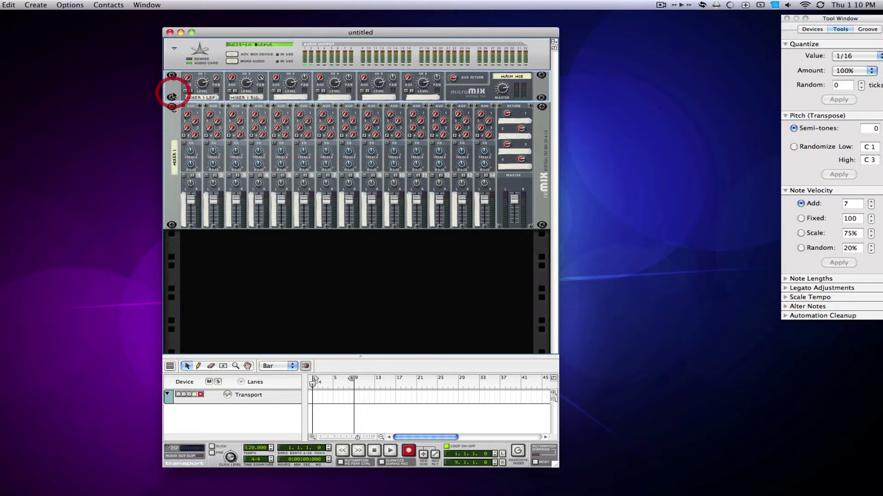
pyautogui.click(172, 130)
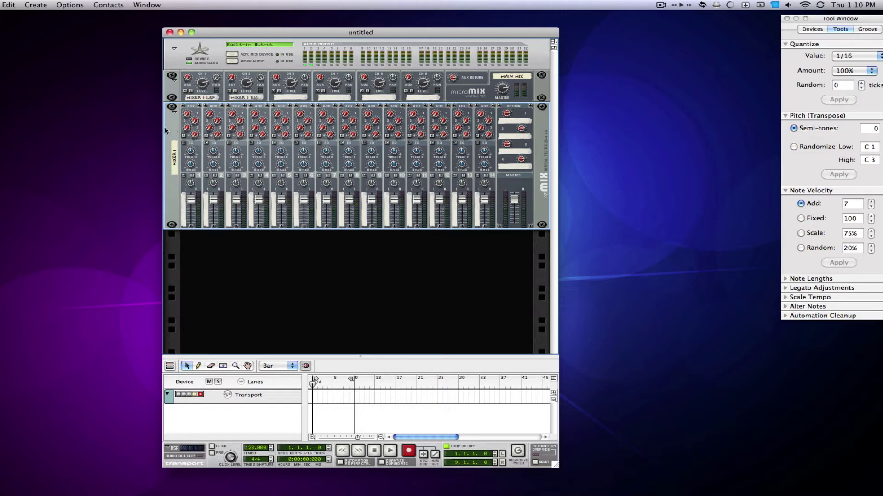
# - Add an NN-XT and load BSS Long f.sxt from Orkester Sound Bank > Strings > Basses (BSS)
pyautogui.click(36, 5)
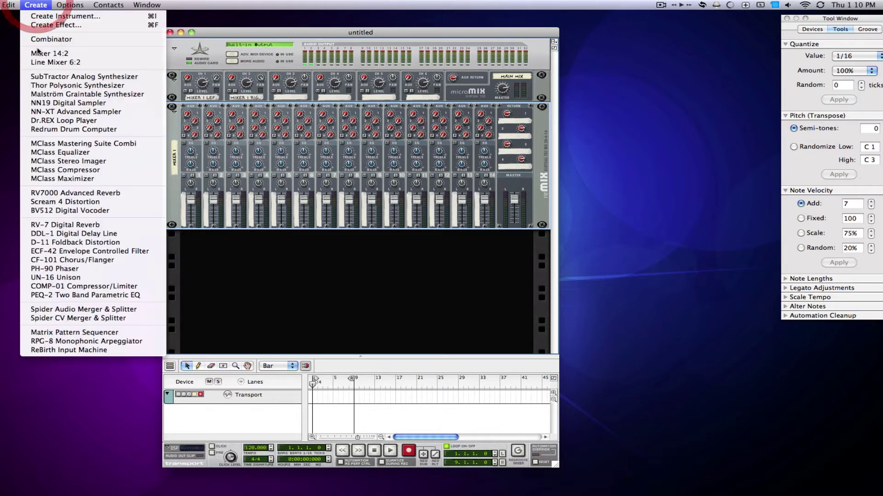
pyautogui.click(36, 112)
pyautogui.click(276, 245)
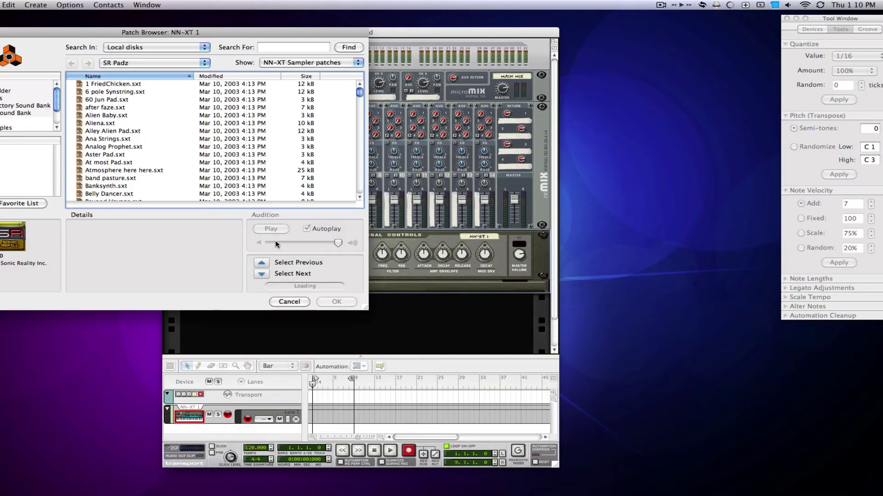
pyautogui.click(14, 113)
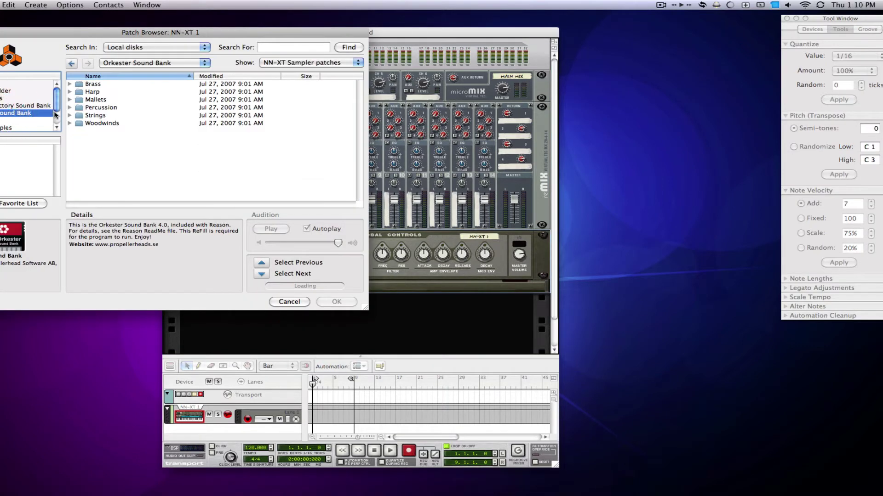
pyautogui.doubleClick(96, 116)
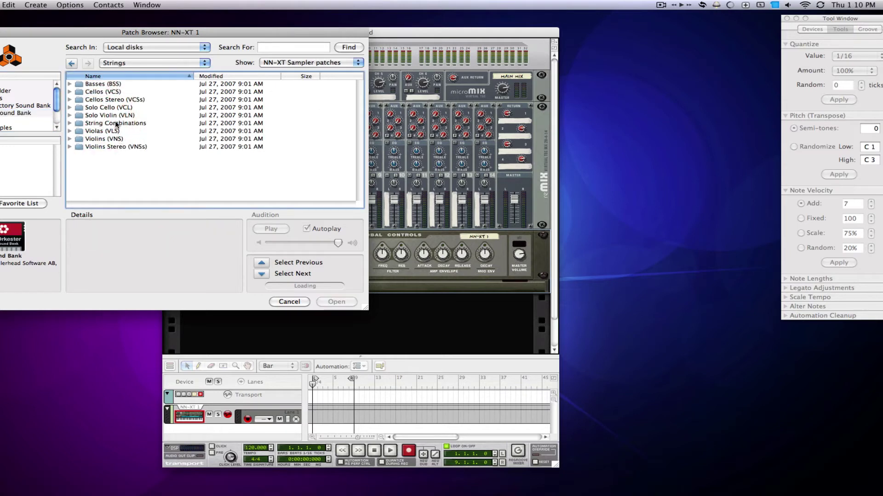
pyautogui.doubleClick(112, 87)
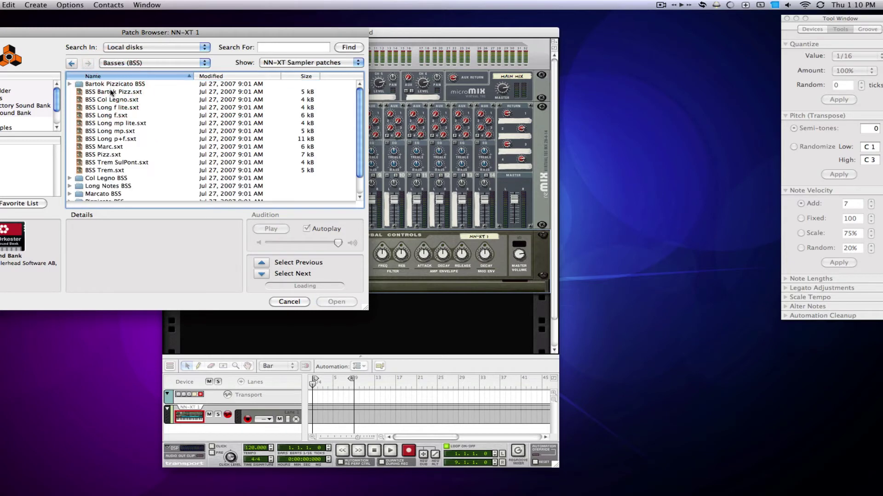
pyautogui.doubleClick(122, 114)
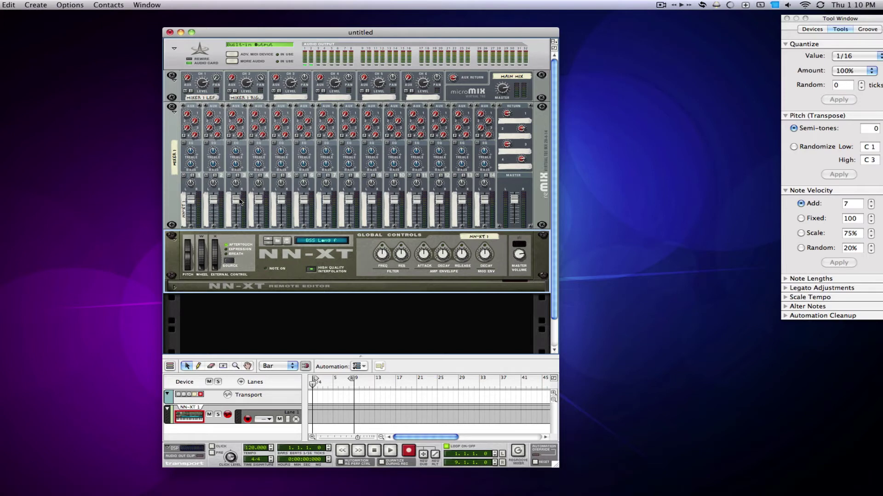
# - Delete the selected NN-XT sampler along with its sequencer track
pyautogui.moveTo(237, 201)
pyautogui.press('Delete')
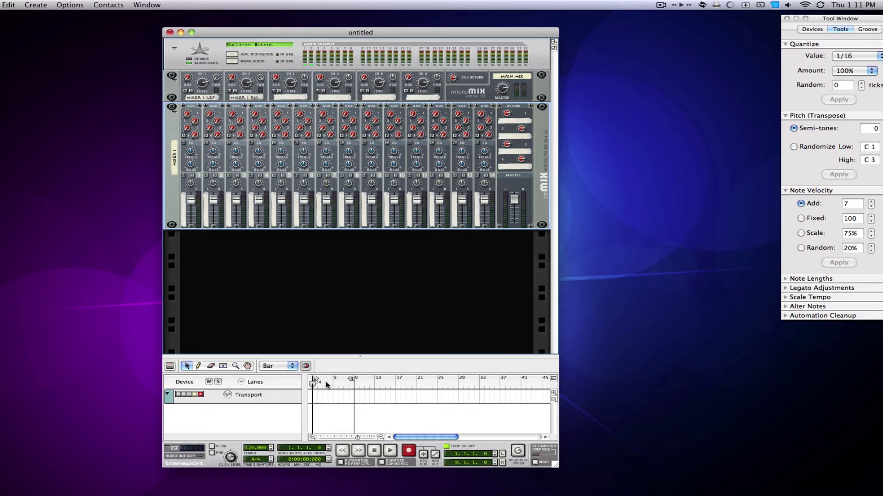
# - Insert Combinator 1 below Mixer 1 and place a second 14:2 mixer, Mixer 2, inside it
pyautogui.click(177, 126)
pyautogui.click(35, 5)
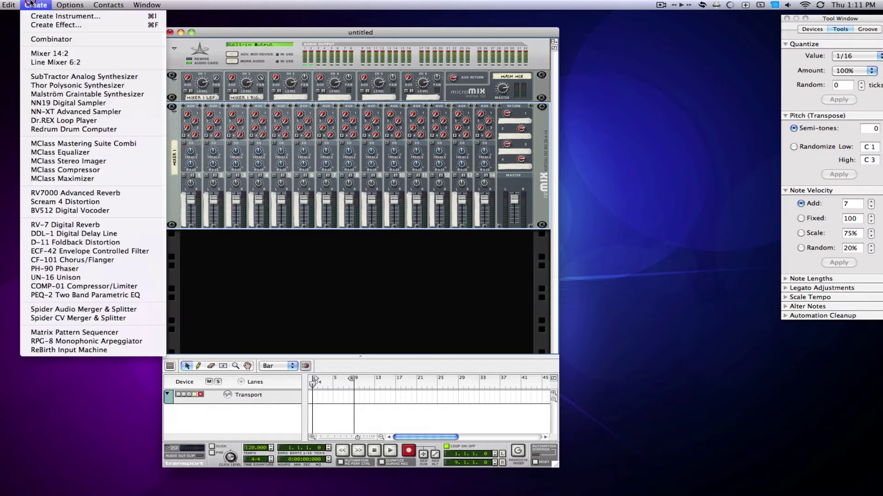
pyautogui.click(46, 40)
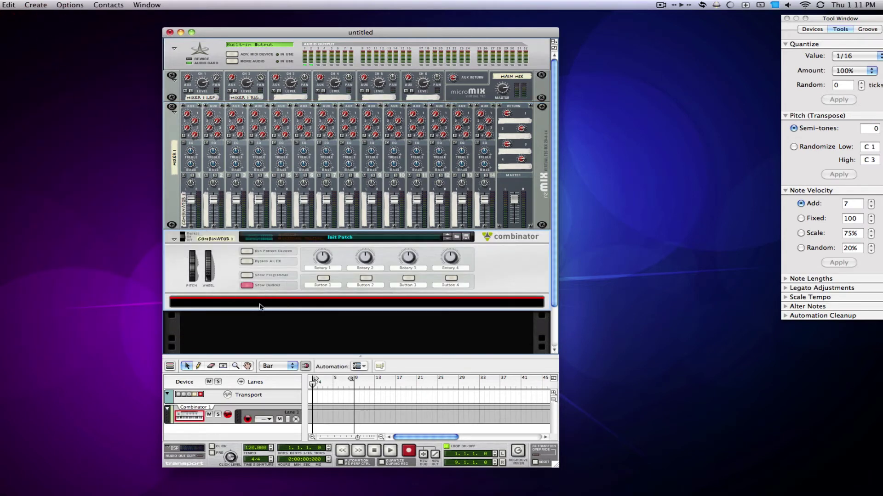
pyautogui.click(39, 5)
pyautogui.click(62, 54)
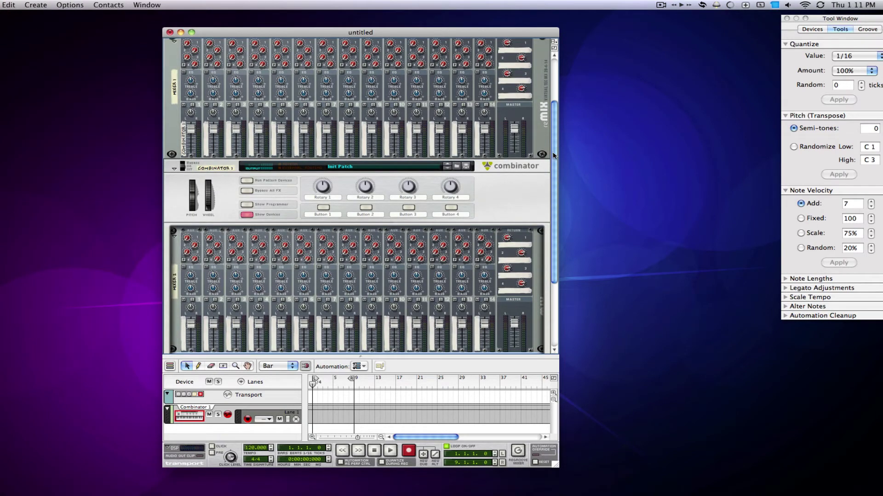
pyautogui.moveTo(554, 156); pyautogui.dragTo(553, 168)
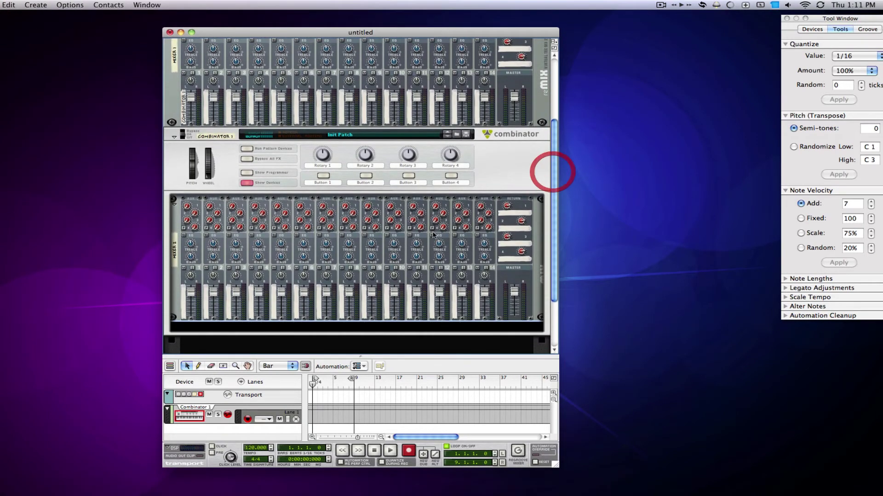
pyautogui.click(180, 218)
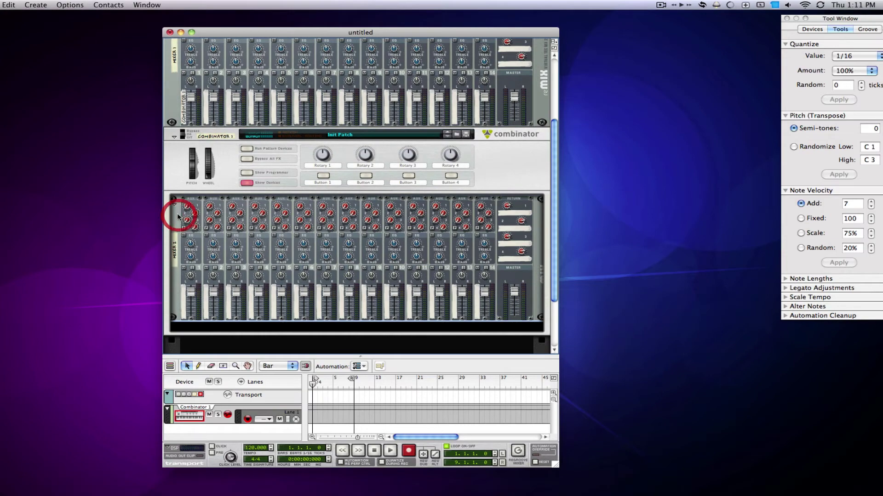
pyautogui.click(43, 4)
# - Add four NN-XT samplers, NN-XT 1 to 4, on Init Patch beneath Mixer 2
pyautogui.click(71, 112)
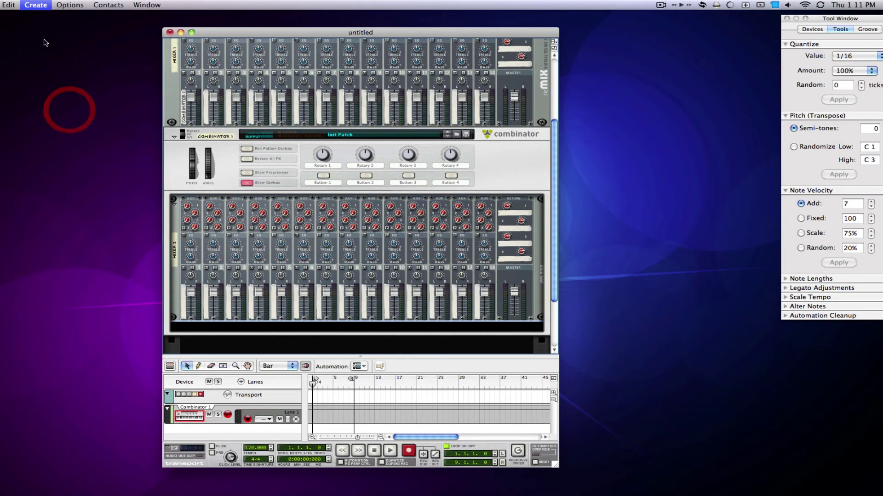
pyautogui.click(30, 4)
pyautogui.click(48, 111)
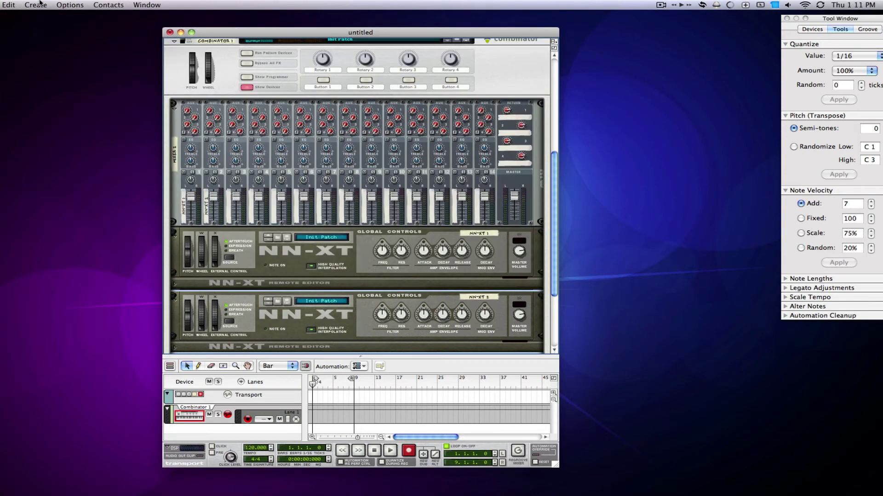
pyautogui.click(32, 5)
pyautogui.click(46, 111)
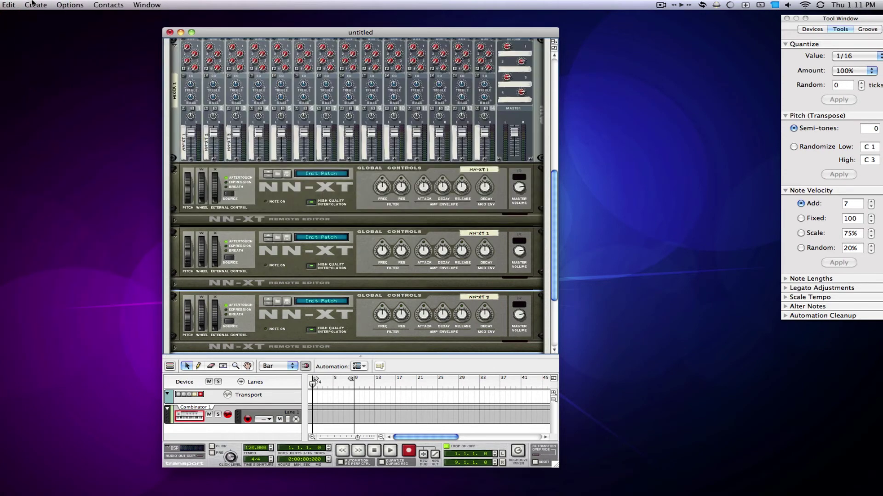
pyautogui.click(30, 5)
pyautogui.click(53, 112)
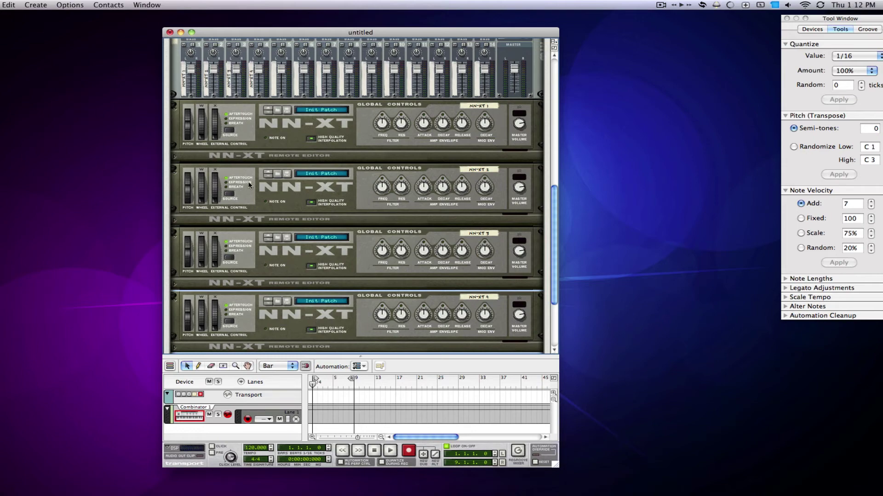
# - Fold and unfold Combinator 1 twice while scrolling the rack back to the top
pyautogui.scroll(5, 249, 185)
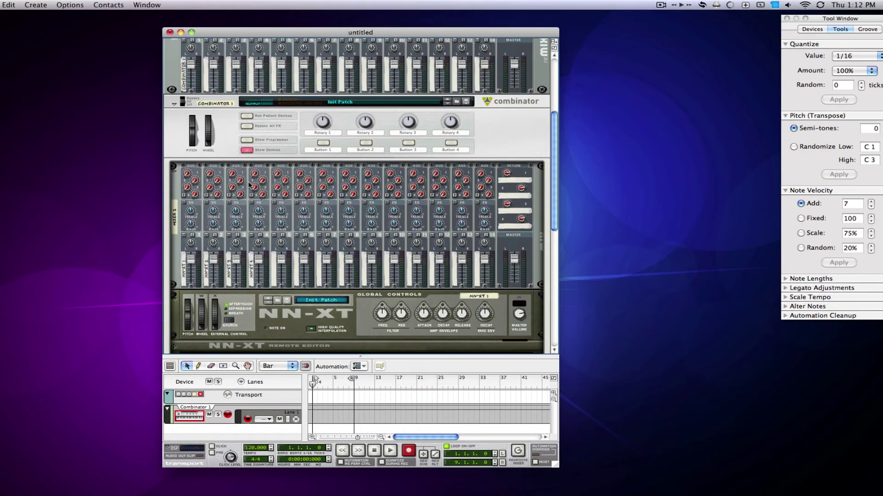
pyautogui.click(173, 106)
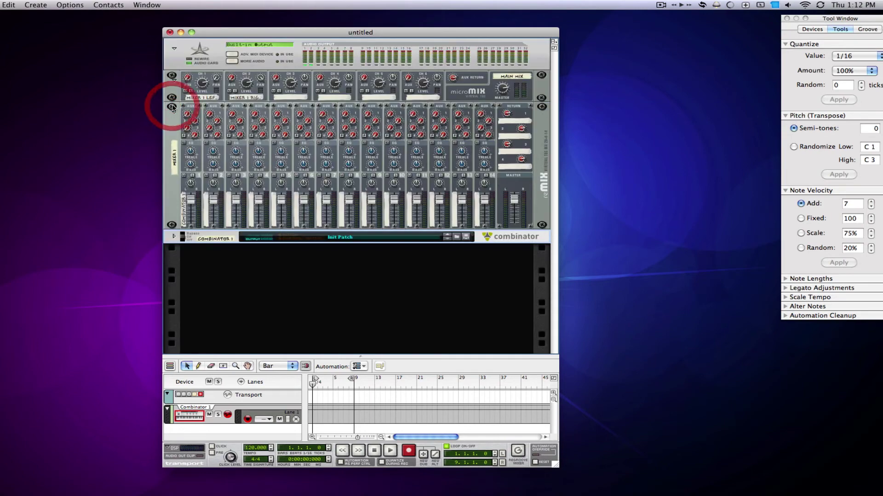
pyautogui.click(173, 237)
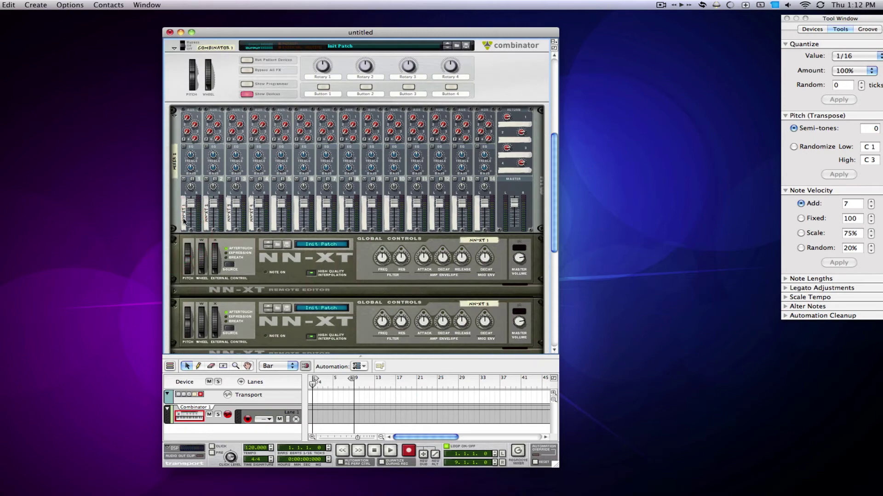
pyautogui.scroll(-5, 186, 221)
pyautogui.scroll(-3, 186, 218)
pyautogui.scroll(4, 187, 218)
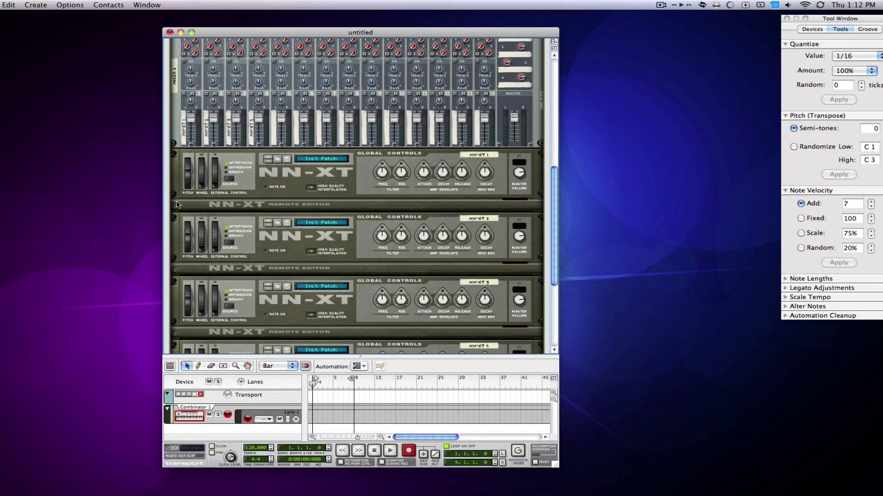
pyautogui.scroll(3, 276, 148)
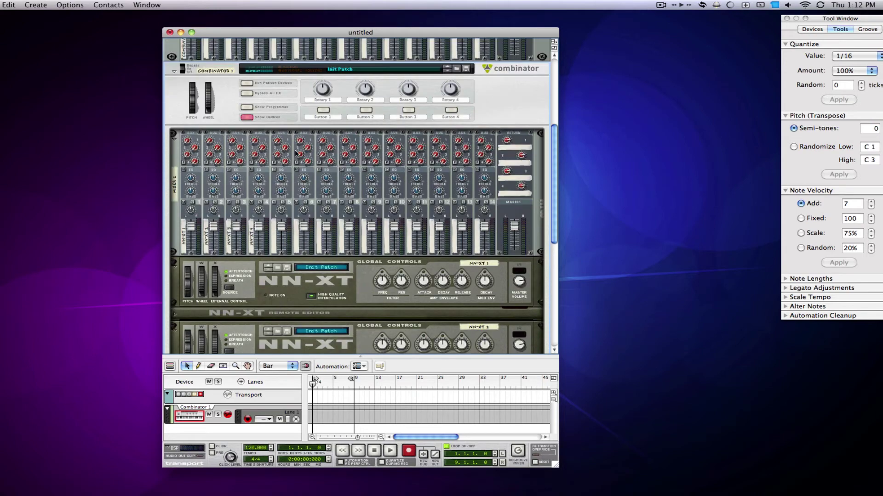
pyautogui.click(174, 71)
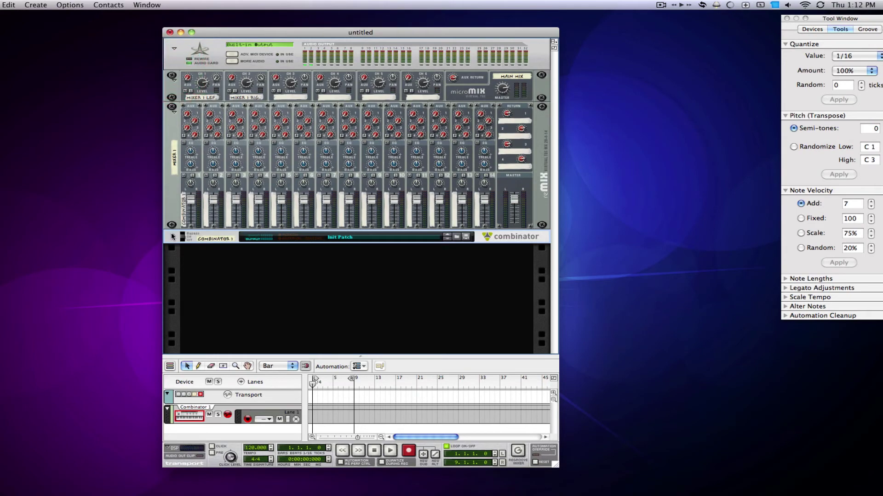
pyautogui.click(174, 237)
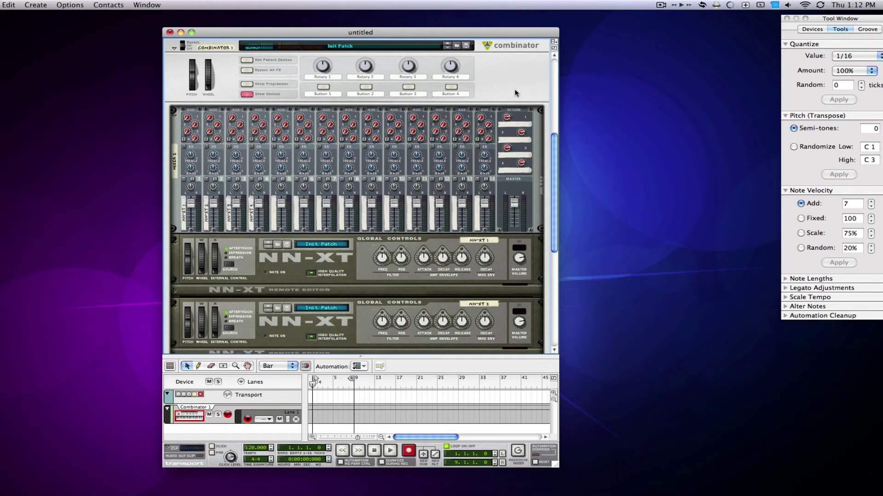
pyautogui.scroll(5, 406, 139)
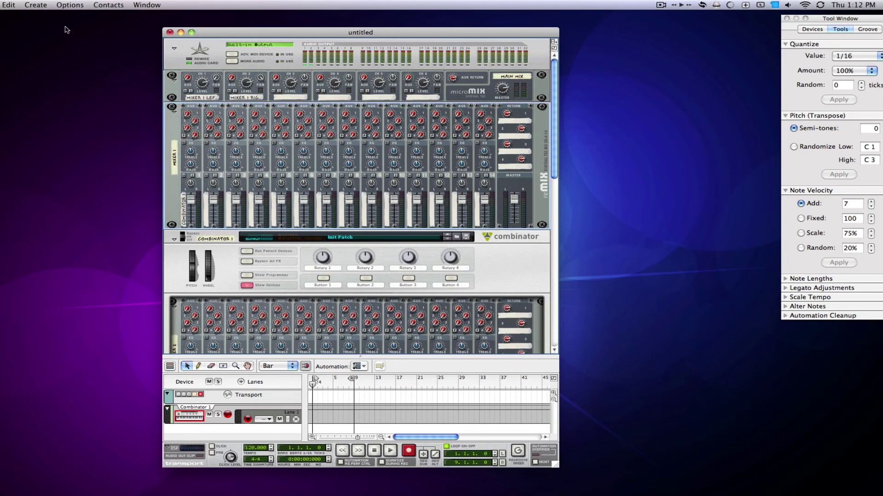
pyautogui.click(45, 5)
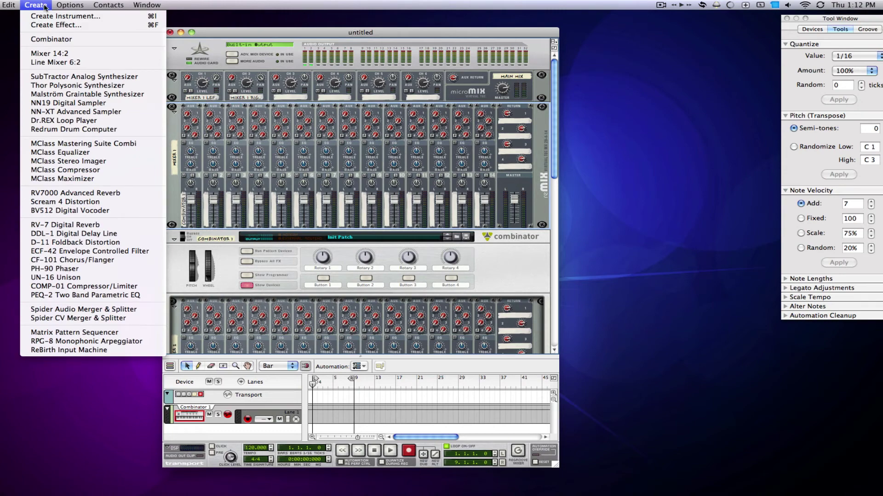
# - Create a second Combinator containing a Line Mixer 6:2
pyautogui.click(54, 40)
pyautogui.click(25, 6)
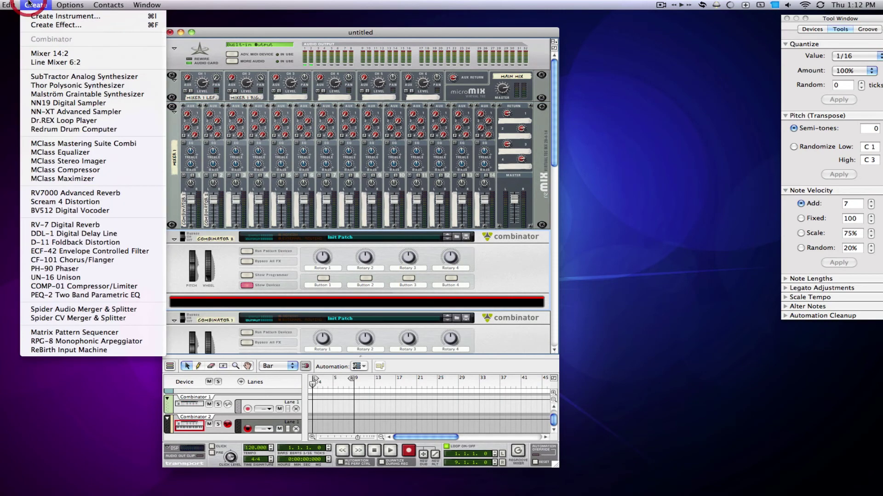
pyautogui.click(54, 63)
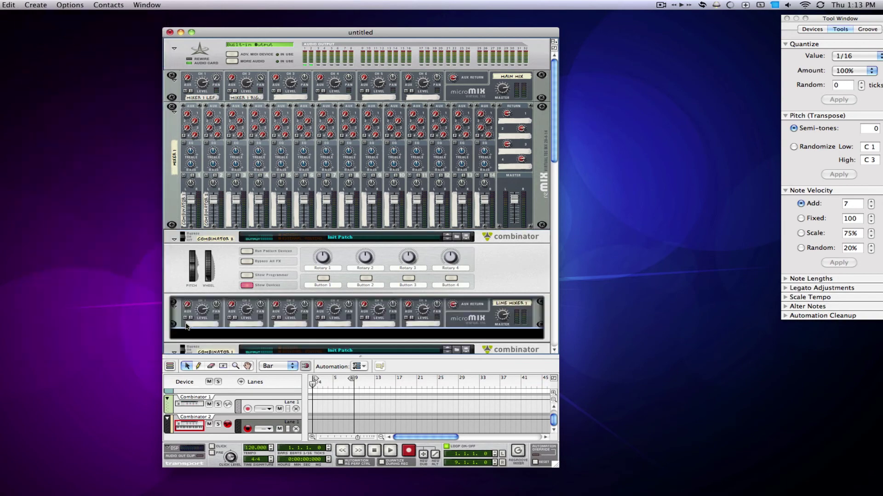
# - Toggle the line mixer's channel 1 mute on and off, and fold Combinator 1
pyautogui.click(186, 318)
pyautogui.click(186, 319)
pyautogui.click(176, 350)
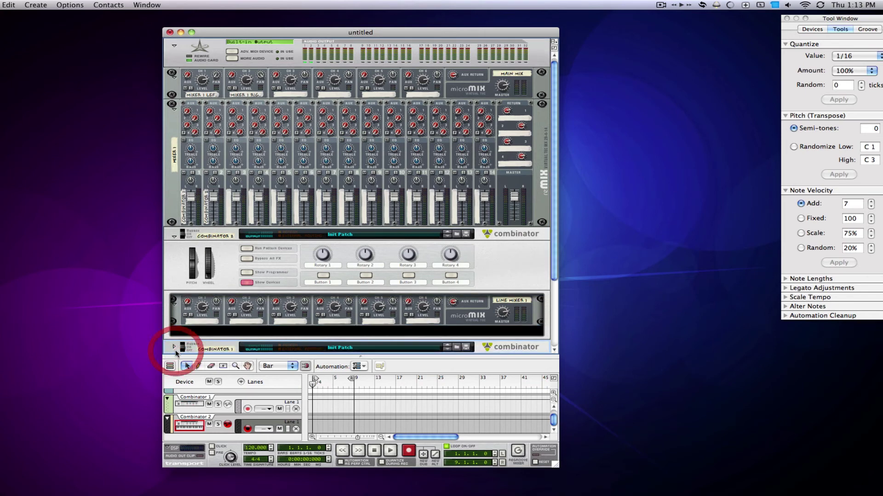
pyautogui.click(182, 314)
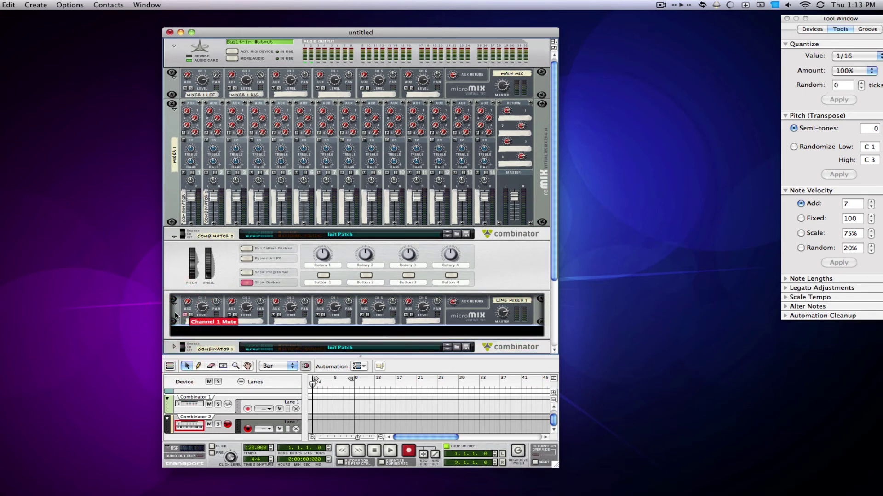
pyautogui.click(183, 314)
# - Add a Malström to Combinator 2 and load Holy Moment from Malstrom Patches > Pads
pyautogui.click(35, 5)
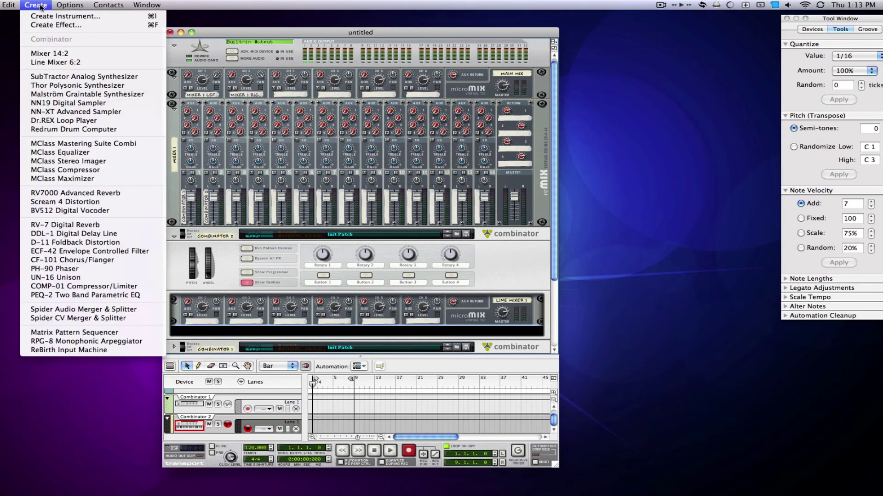
pyautogui.click(59, 94)
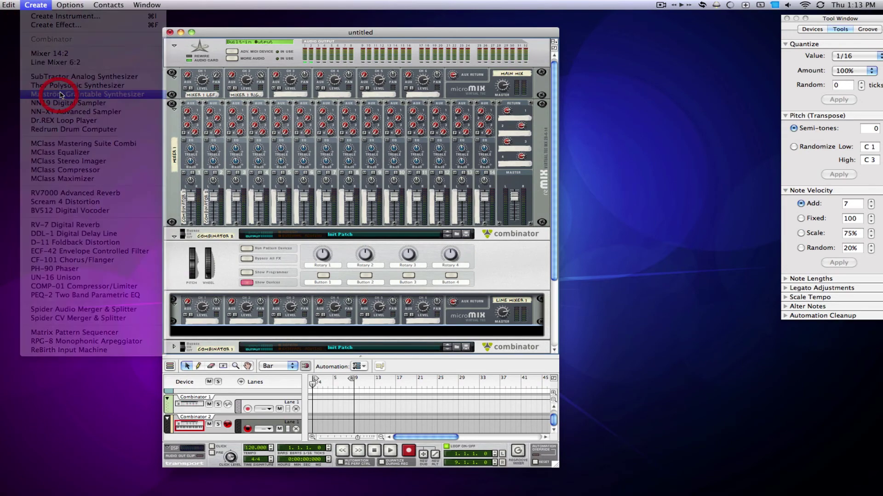
pyautogui.click(256, 258)
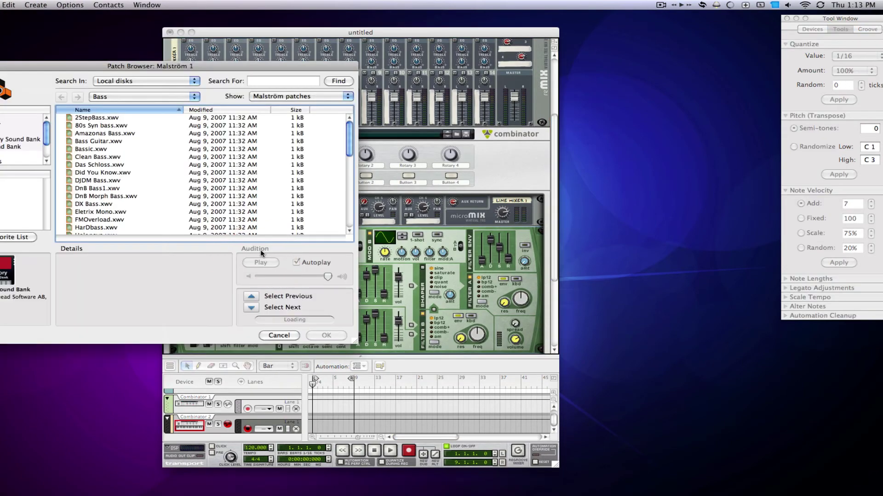
pyautogui.click(157, 98)
pyautogui.click(153, 104)
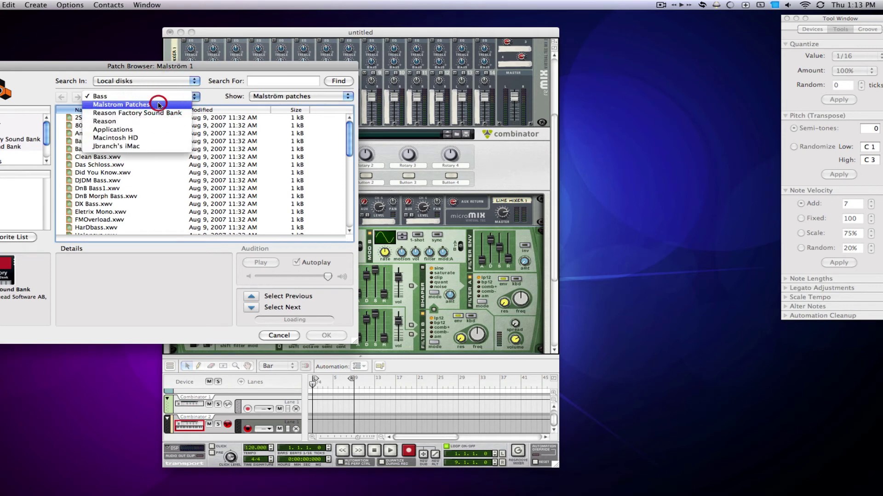
pyautogui.doubleClick(91, 204)
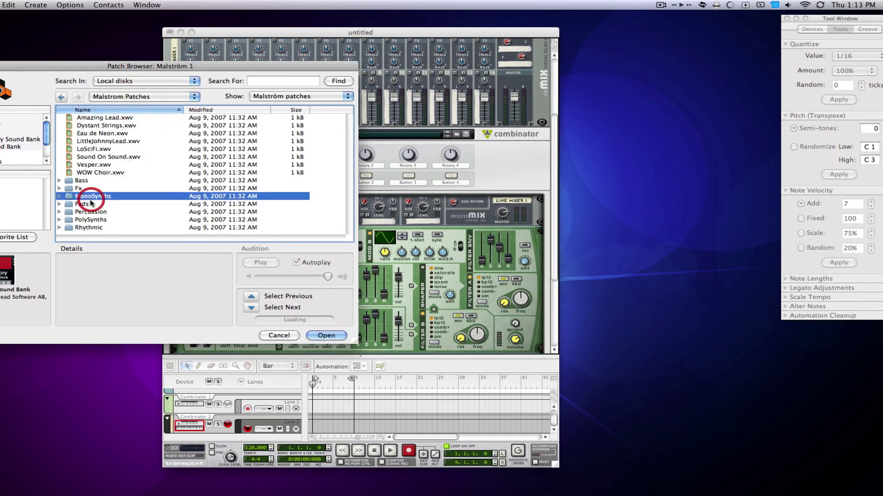
pyautogui.scroll(-5, 109, 173)
pyautogui.doubleClick(110, 168)
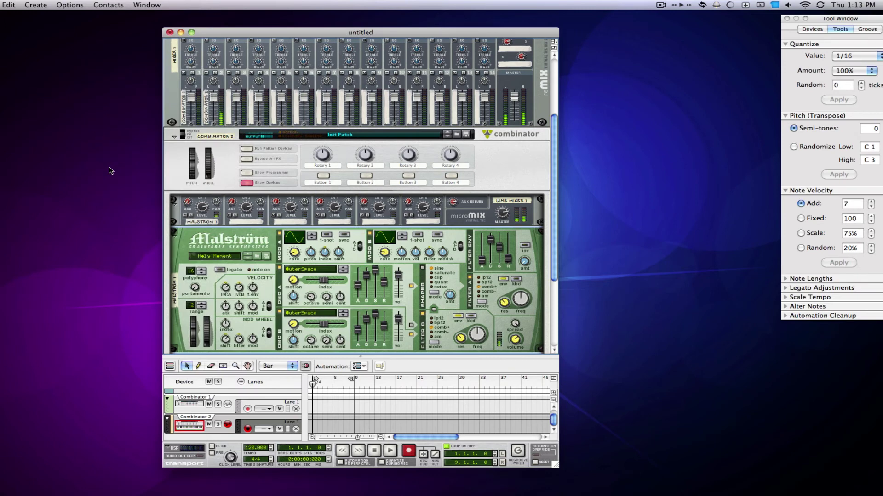
pyautogui.press('XF86AudioRaiseVolume')
pyautogui.press('XF86AudioRaiseVolume')
# - Fold the Malström and add an NN-XT sampler to Combinator 2
pyautogui.click(177, 238)
pyautogui.click(38, 5)
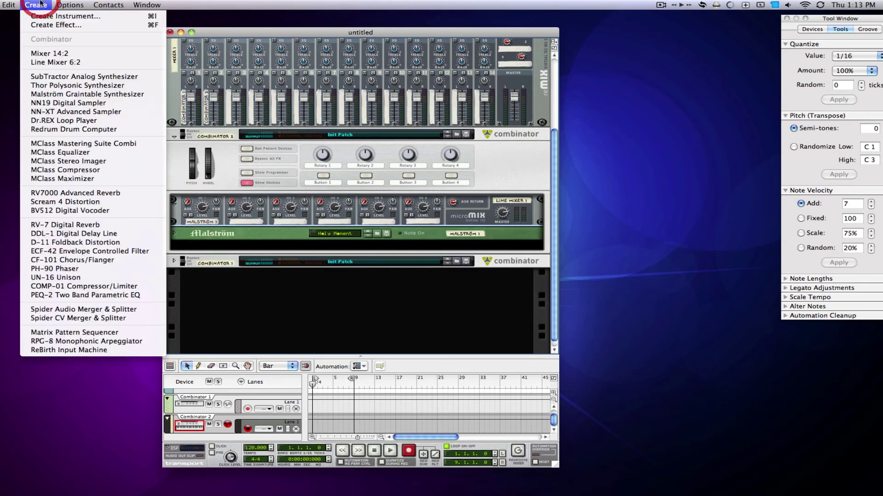
pyautogui.click(92, 111)
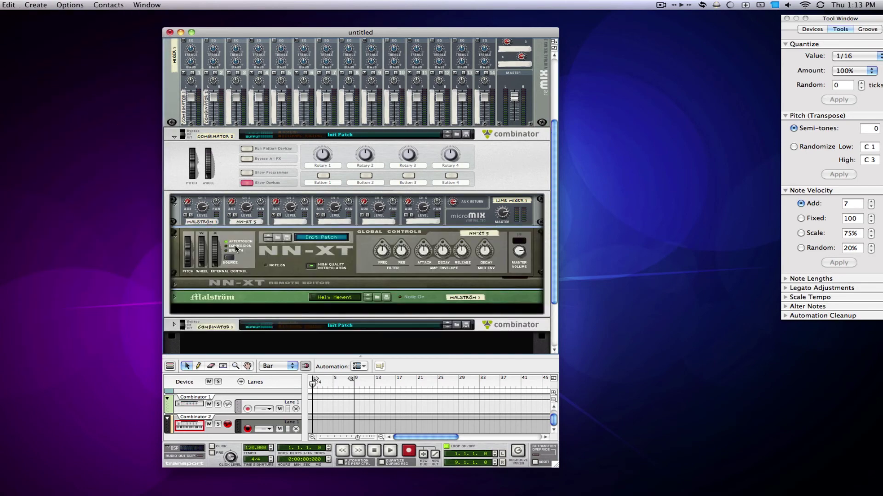
pyautogui.click(278, 238)
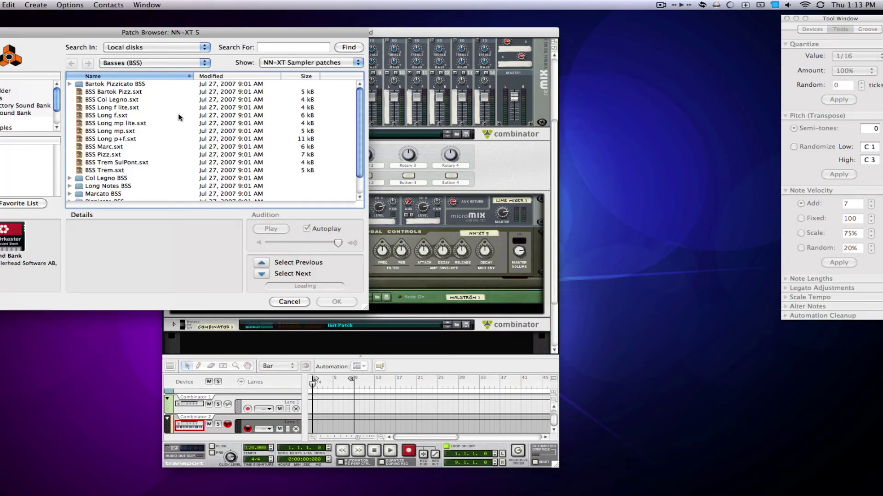
# - Load Chorus Cavern from Sonic Refill 1.0 > Sonic Refill NNXT Patches > SR Padz
pyautogui.click(4, 98)
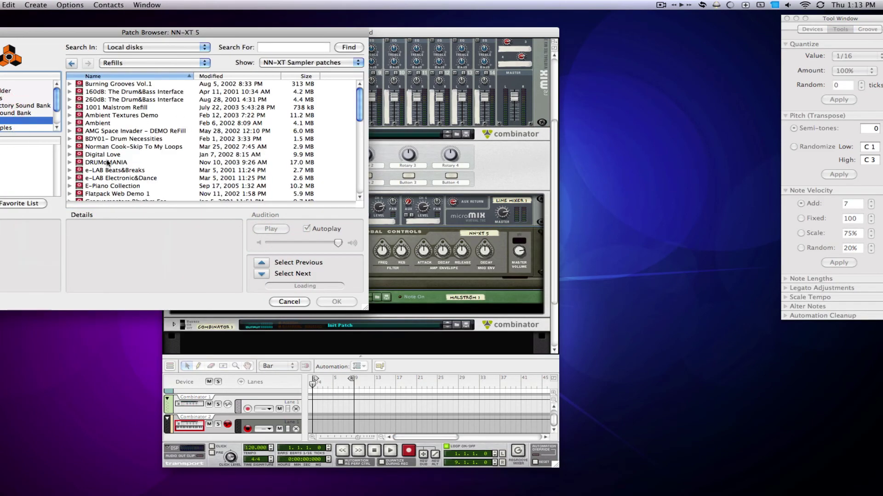
pyautogui.scroll(-10, 184, 143)
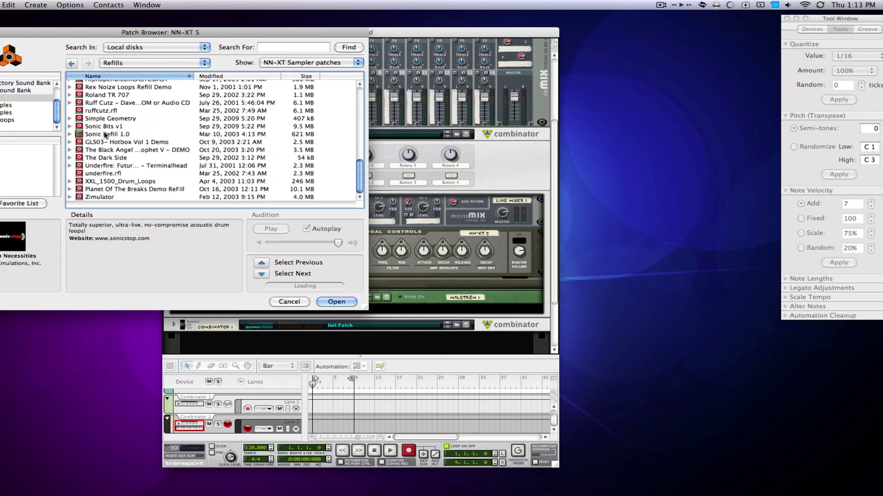
pyautogui.click(111, 133)
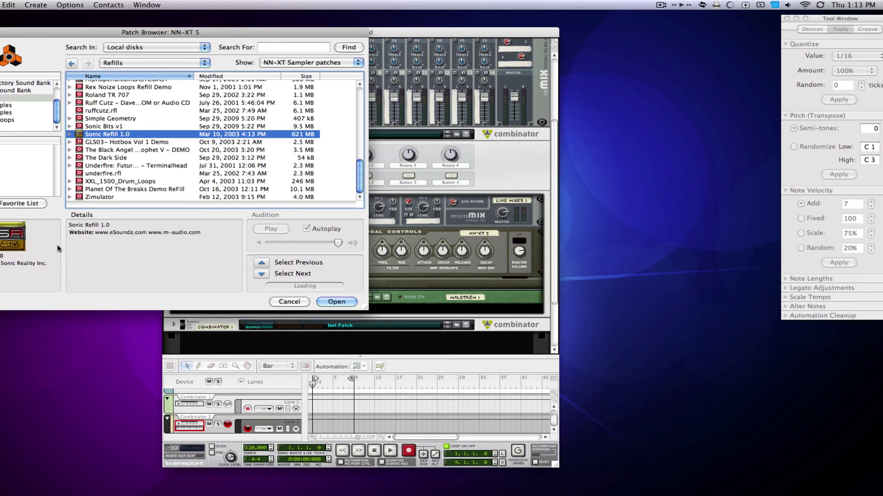
pyautogui.doubleClick(98, 134)
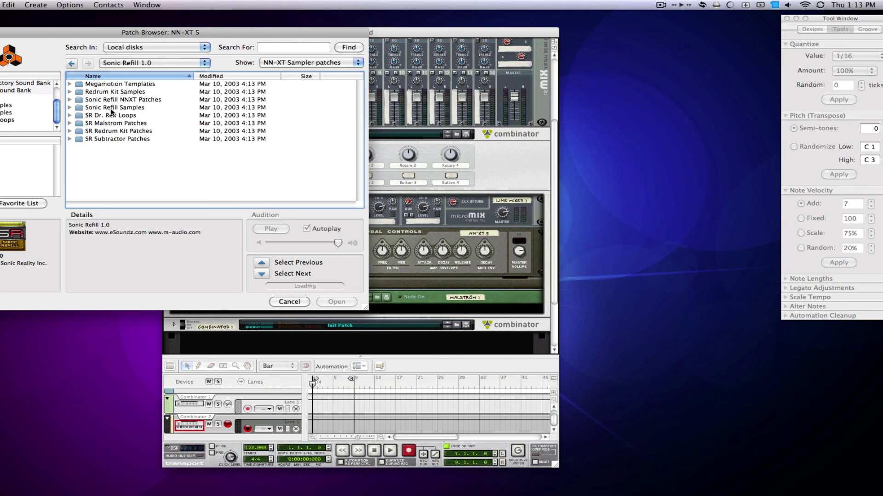
pyautogui.doubleClick(140, 99)
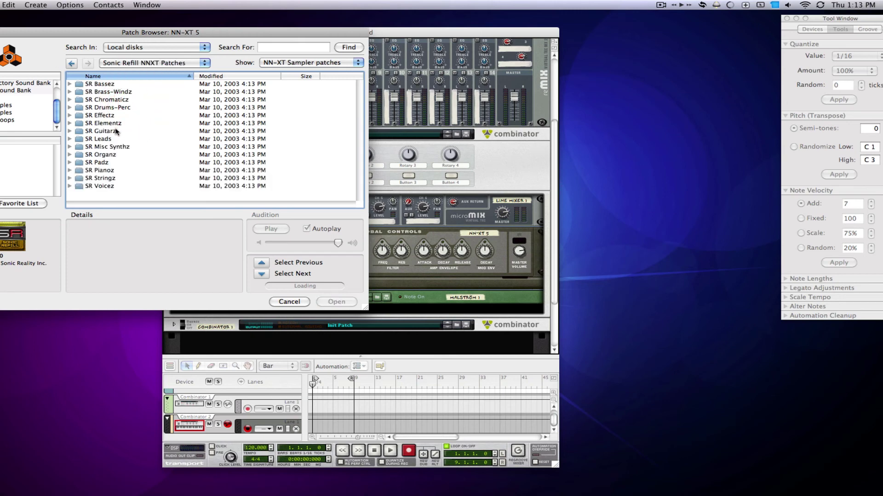
pyautogui.doubleClick(101, 161)
pyautogui.scroll(-10, 143, 157)
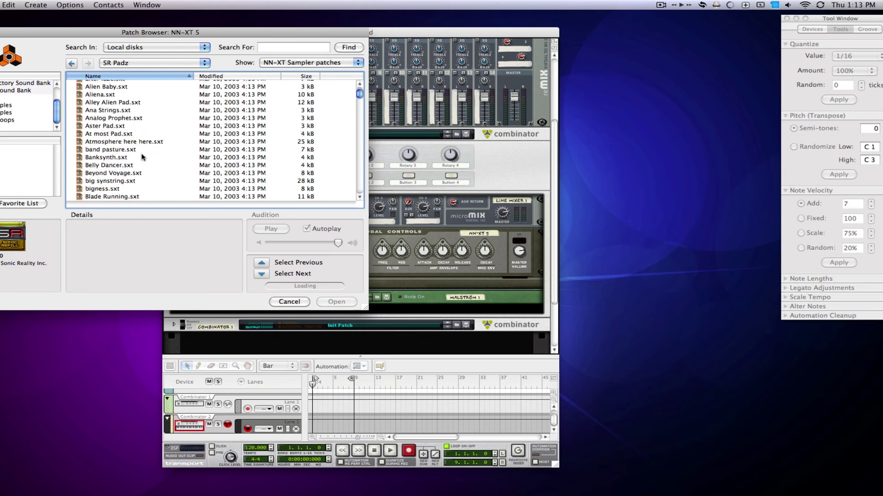
pyautogui.doubleClick(112, 143)
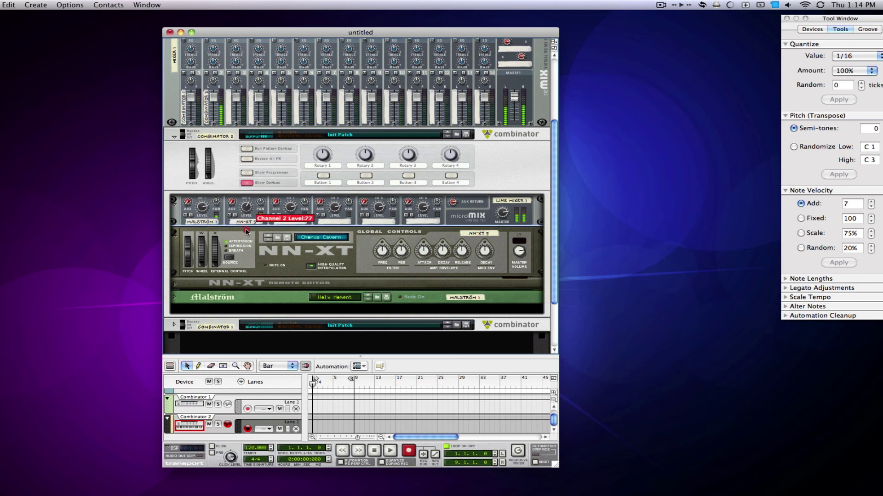
# - Raise a Line Mixer 6:2 channel level and fold the Chorus Cavern NN-XT into a thin strip
pyautogui.moveTo(202, 208)
pyautogui.mouseDown()
pyautogui.moveTo(207, 189)
pyautogui.moveTo(202, 199)
pyautogui.mouseUp()
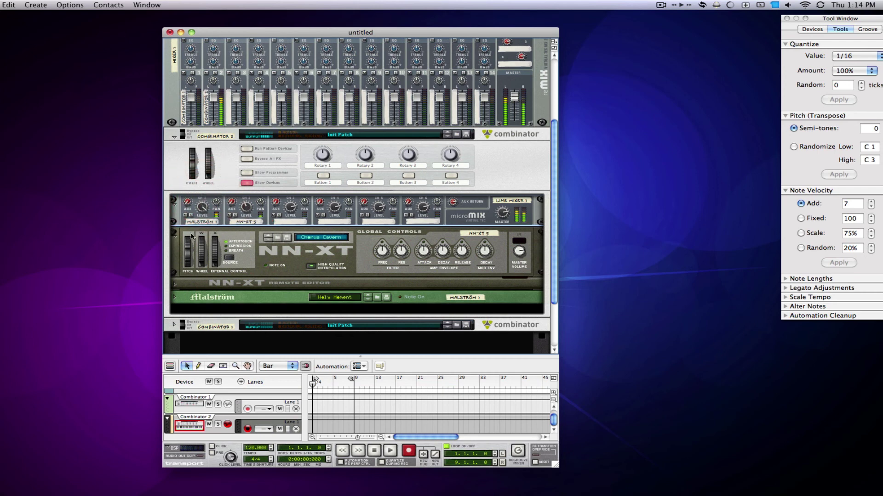
pyautogui.click(175, 232)
pyautogui.click(175, 232)
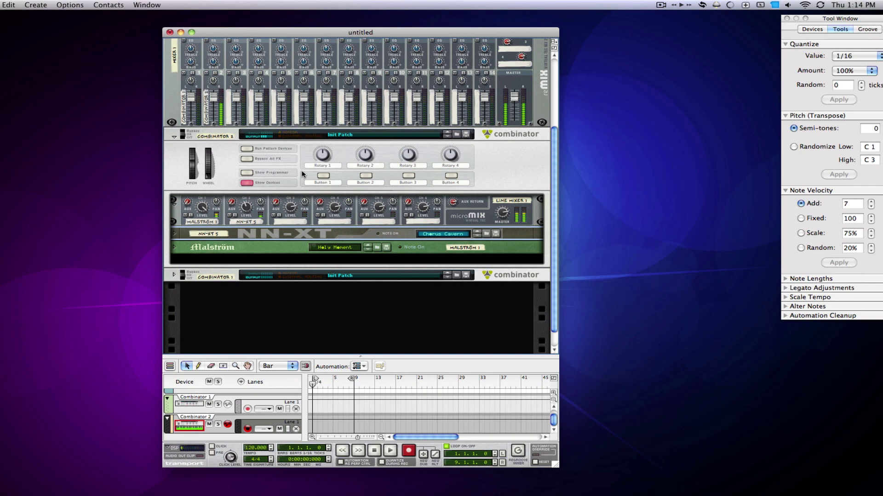
# - Collapse Combinator 2 into a slim strip beneath the mixers, matching the first Combinator
pyautogui.click(174, 138)
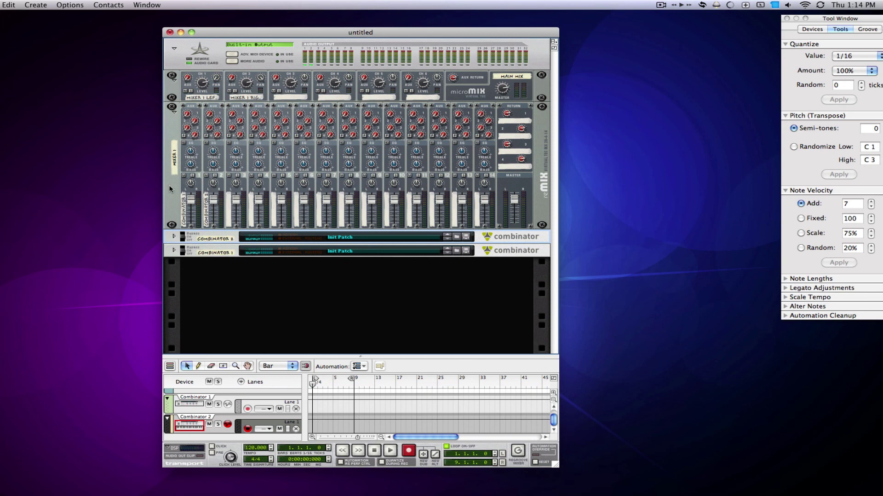